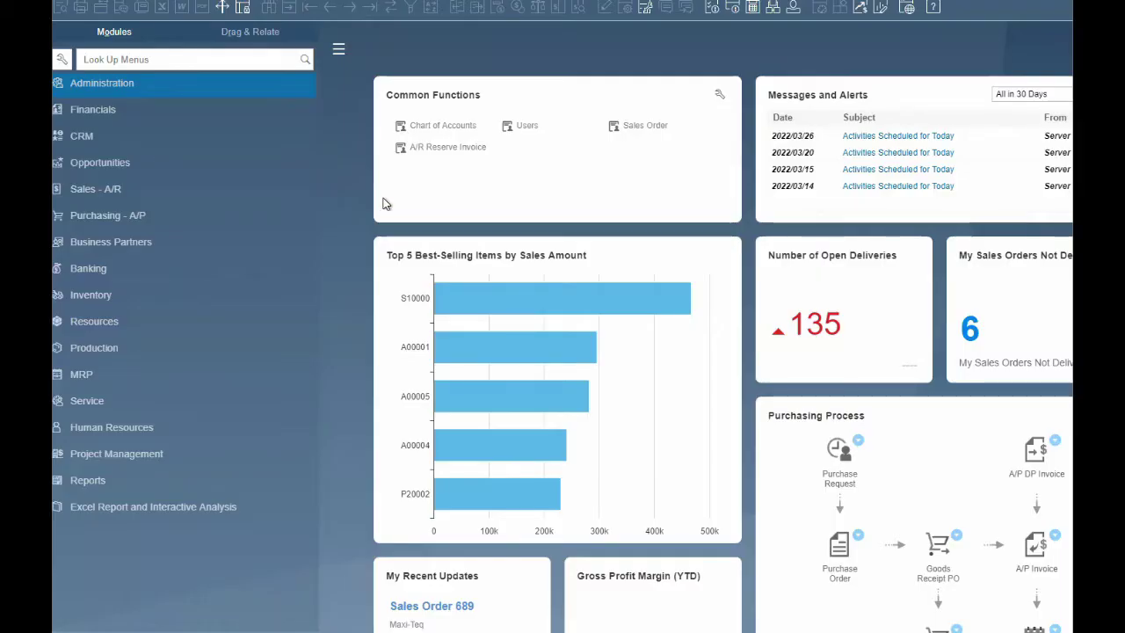
Step: Open Password Administration under Administration > Setup > General > Security
click(259, 86)
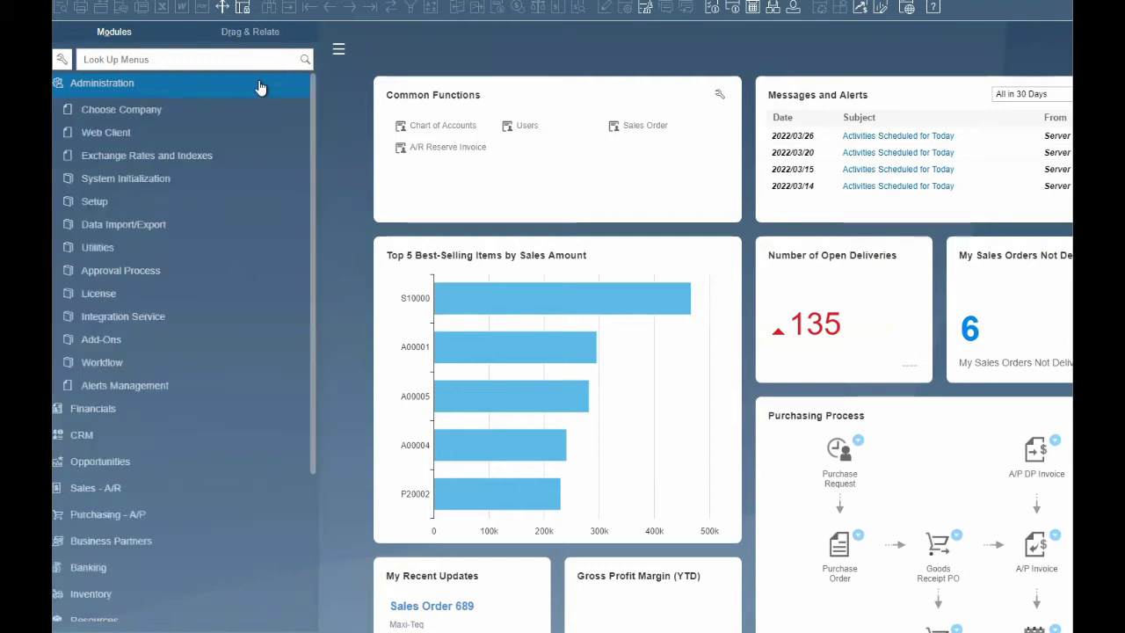
click(206, 208)
click(208, 226)
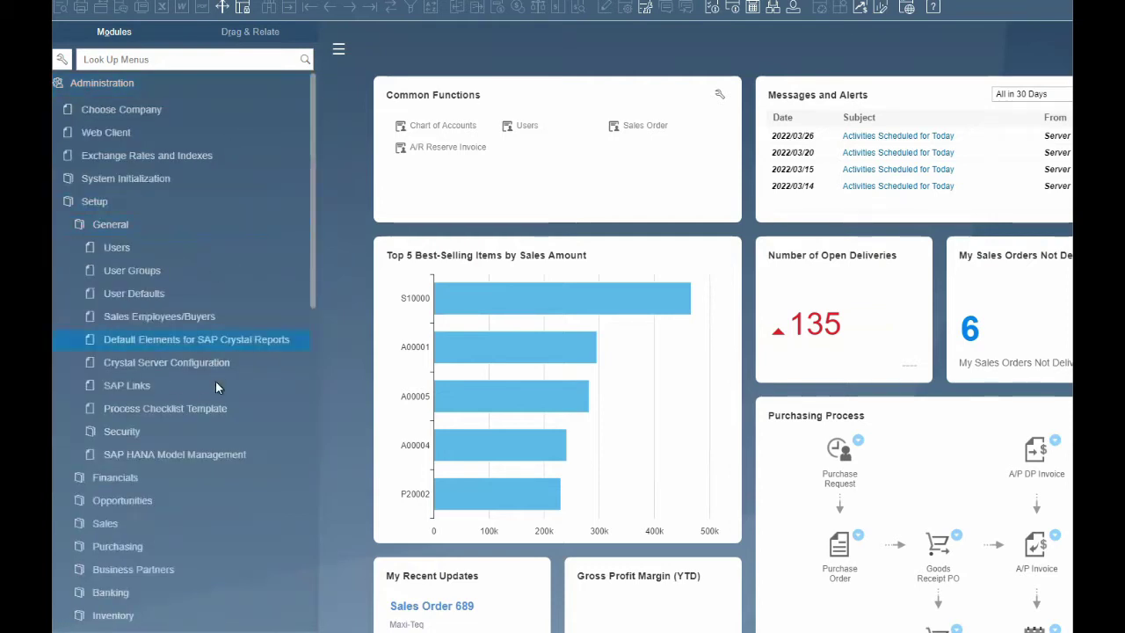
click(224, 434)
click(241, 454)
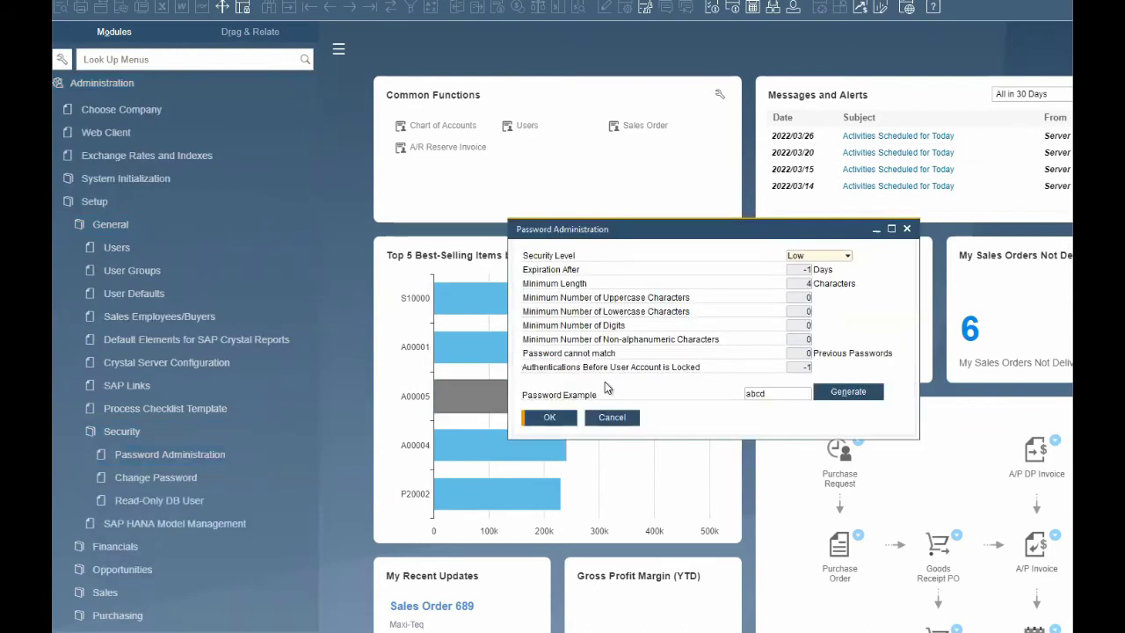
Step: Change the password Security Level from Low to Custom
click(848, 260)
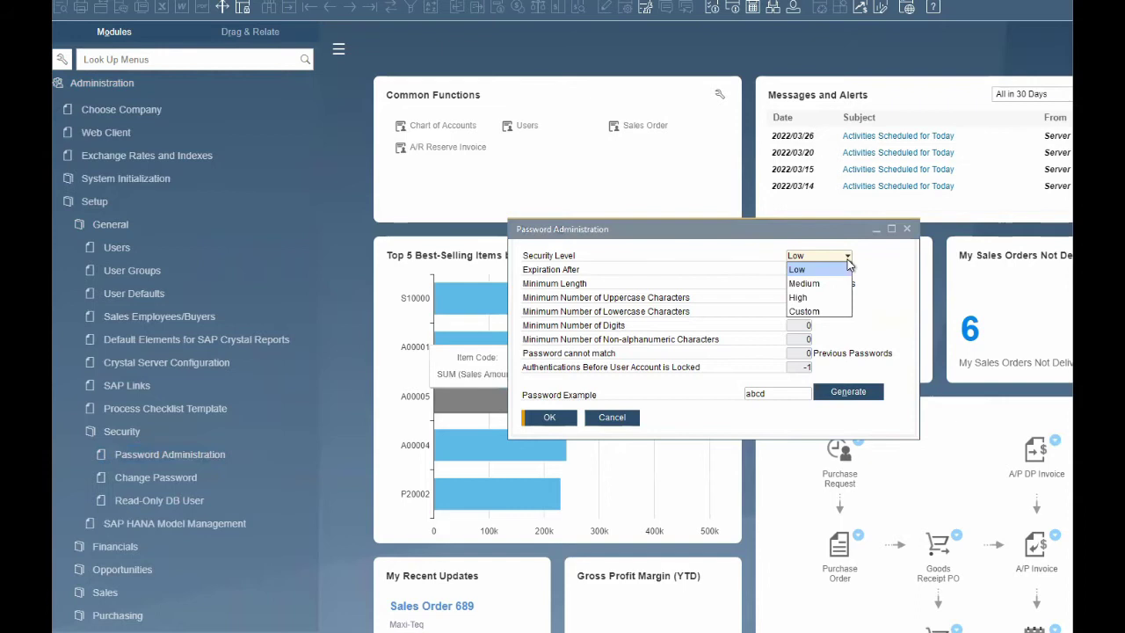
click(846, 311)
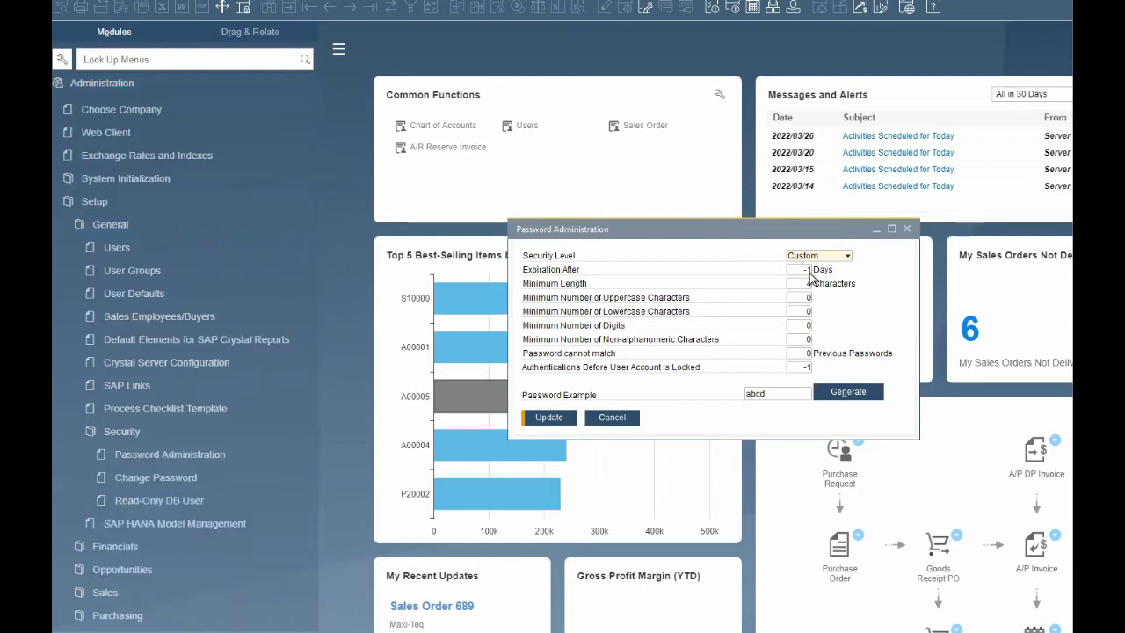
Step: Enter 45-day expiry, minimum length 7, 2 uppercase and 1 lowercase characters
double_click(808, 270)
text(45)
double_click(806, 283)
text(7)
key(Tab)
text(2)
key(Tab)
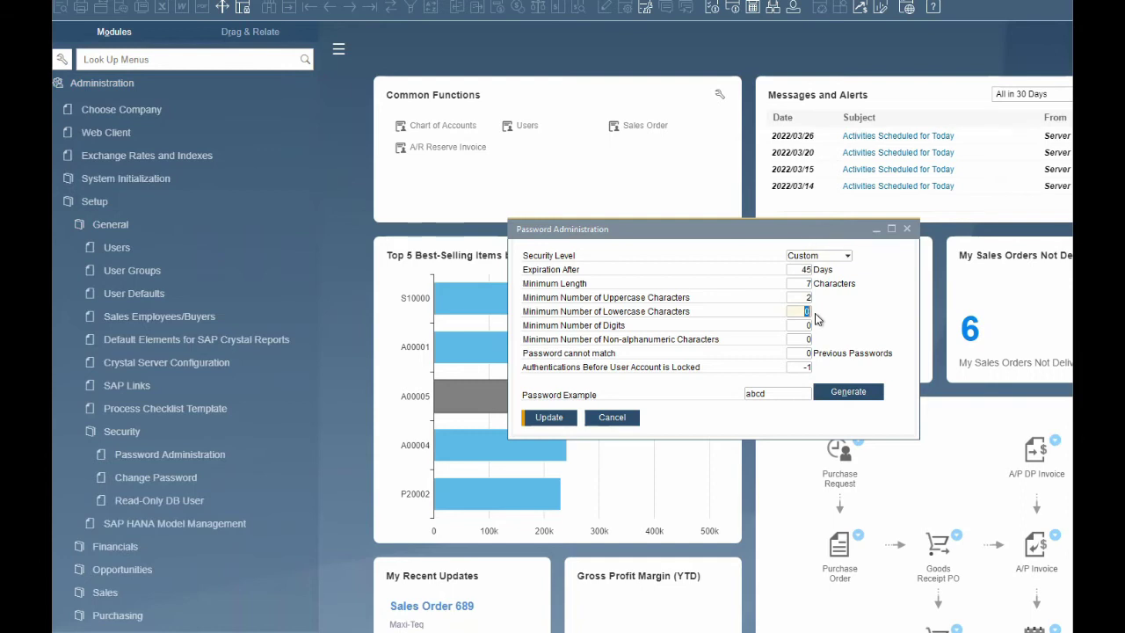
text(1)
Step: Require at least 2 digits and 2 non-alphanumeric characters in passwords
click(807, 325)
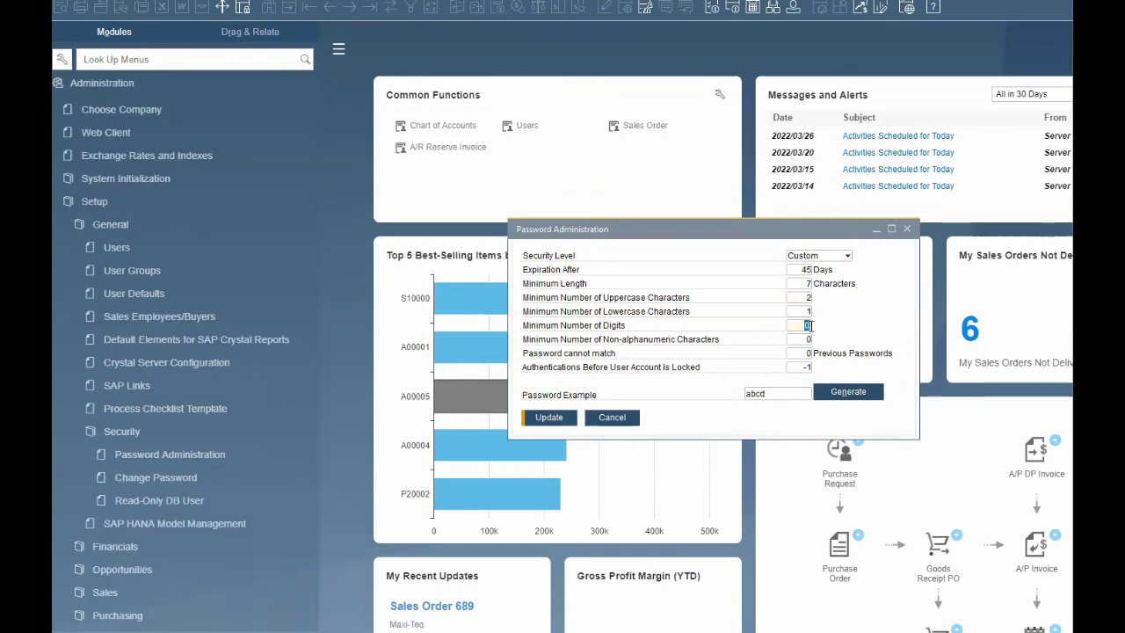
text(2)
key(Tab)
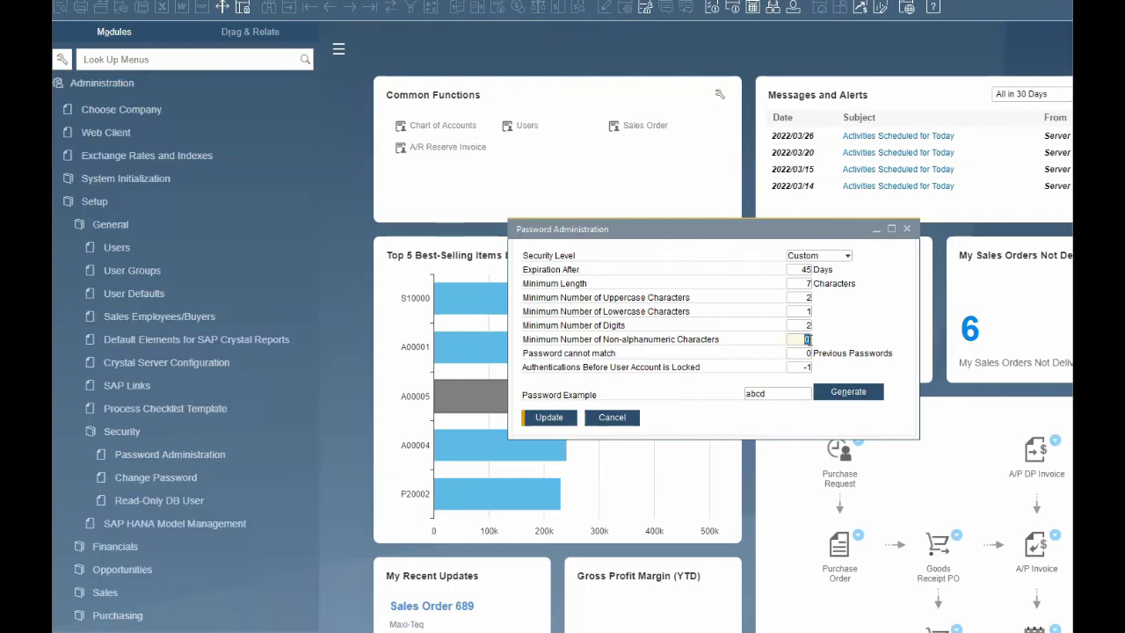
key(BackSpace)
text(2)
Step: Block reuse of the 3 previous passwords and lock accounts after 3 authentications
key(Tab)
text(3)
key(Tab)
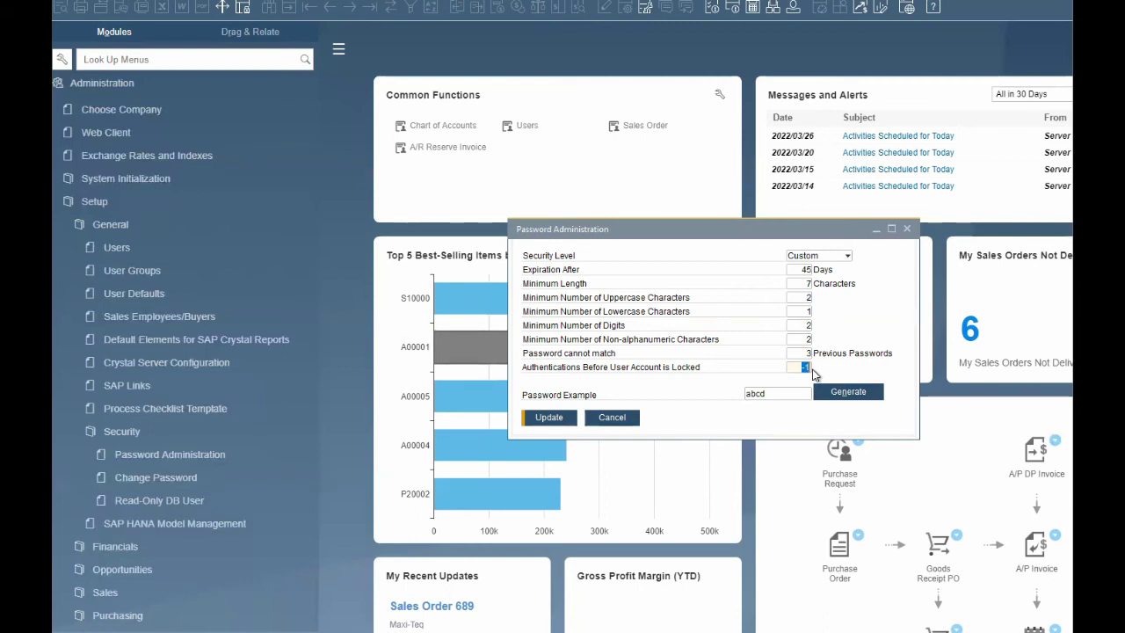
text(3)
key(Tab)
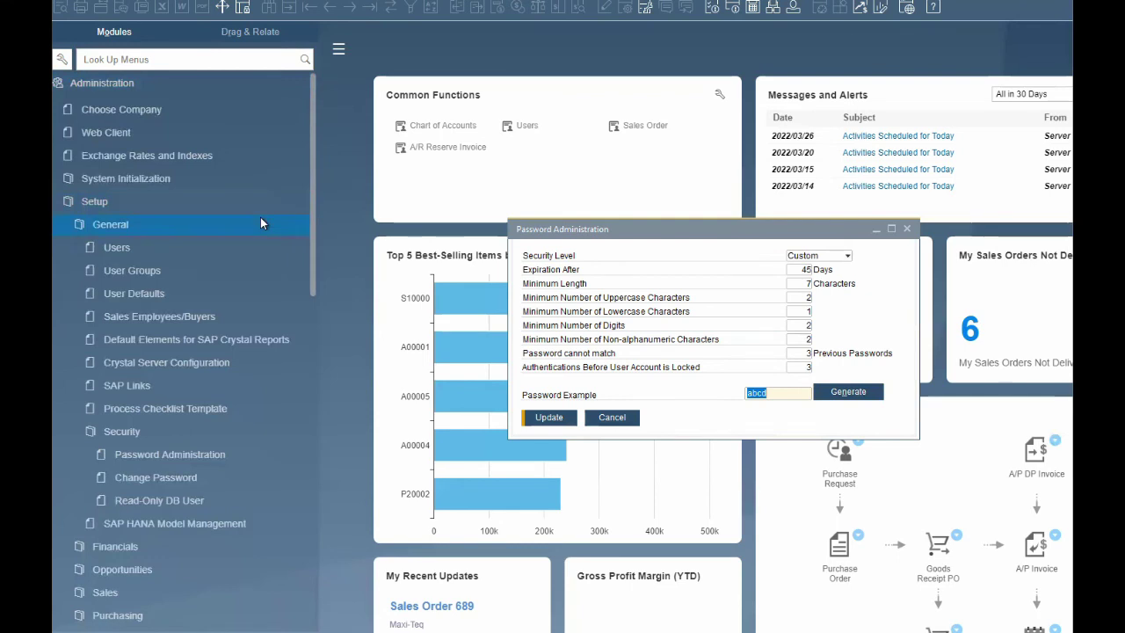
Step: In Users setup, go to the second user record, clear Locked, update and close
click(144, 253)
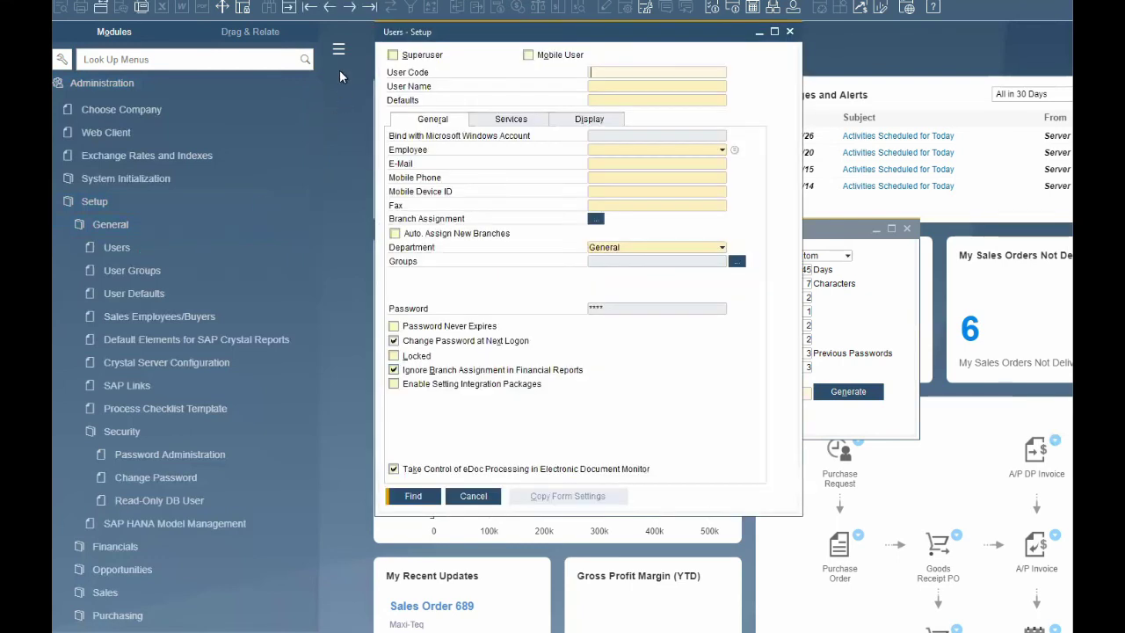
click(308, 9)
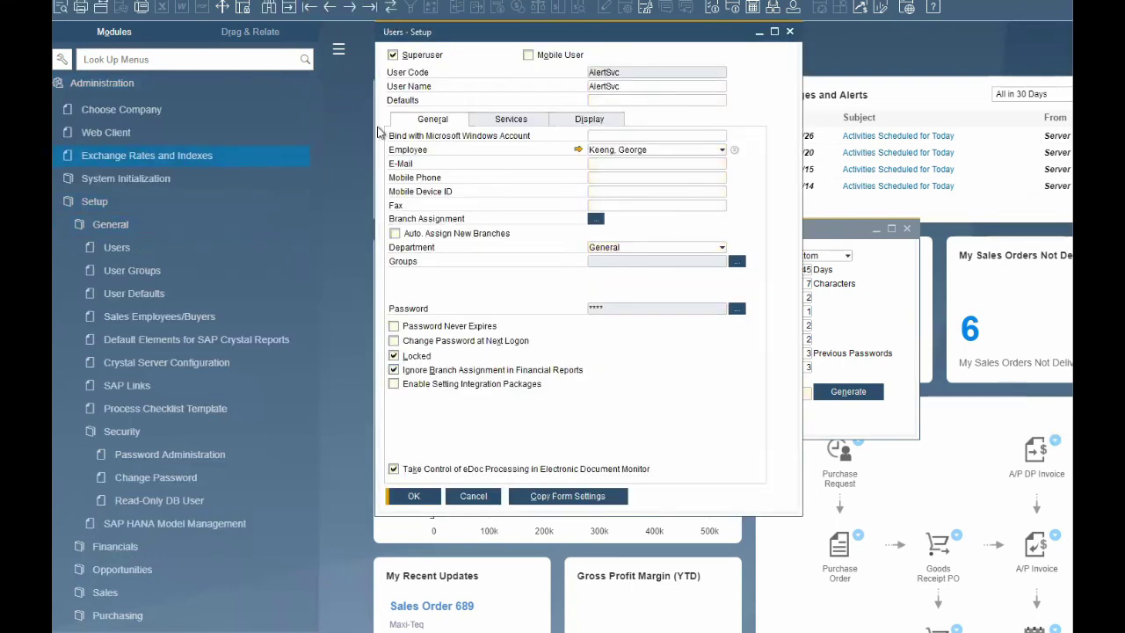
click(350, 8)
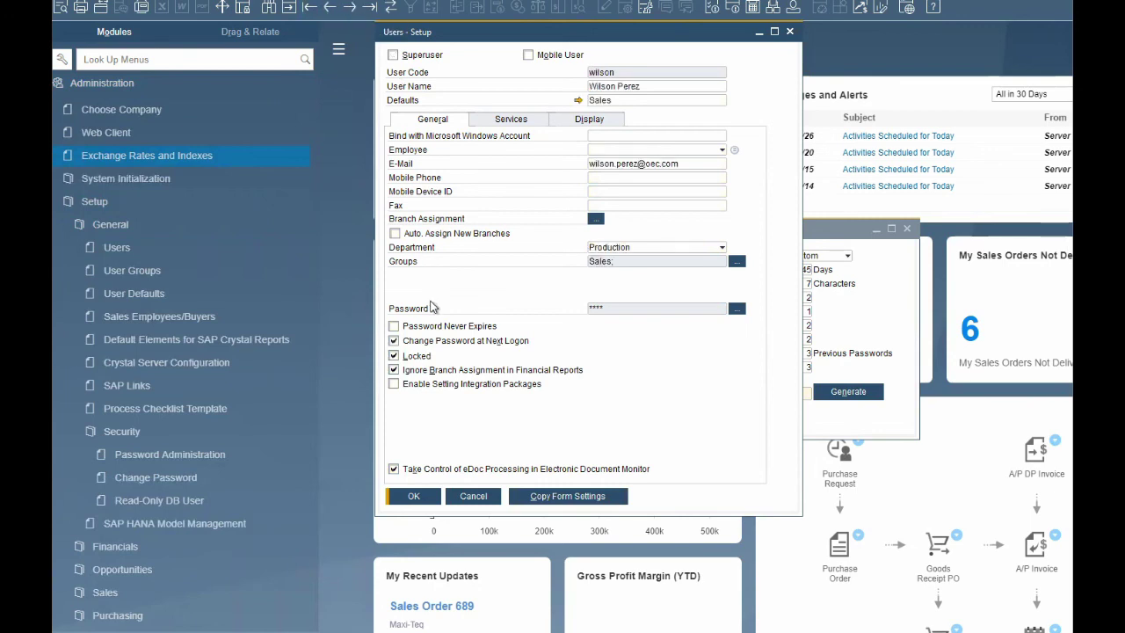
click(394, 355)
click(417, 496)
click(417, 497)
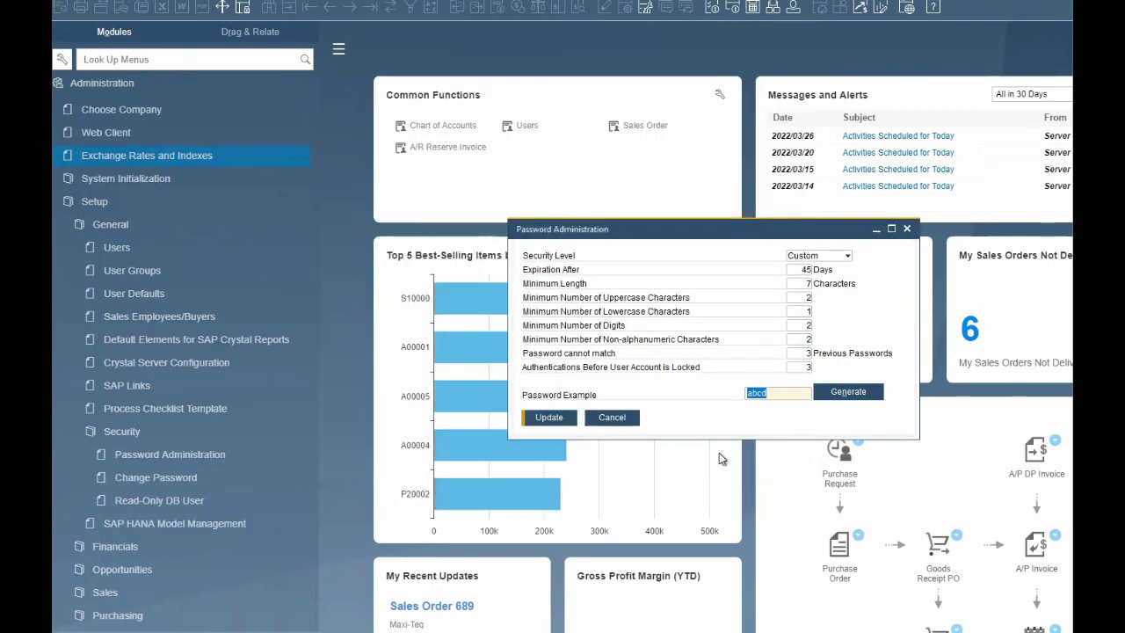
Step: Generate an example password, save the Custom policy, and open Change Password
click(861, 392)
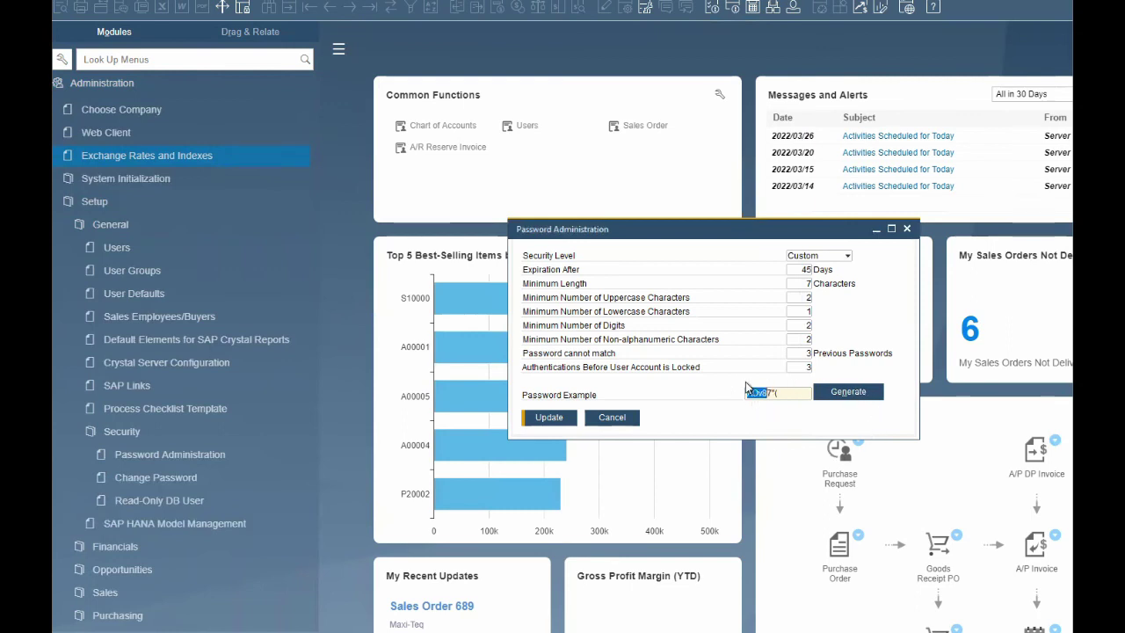
click(554, 421)
click(551, 418)
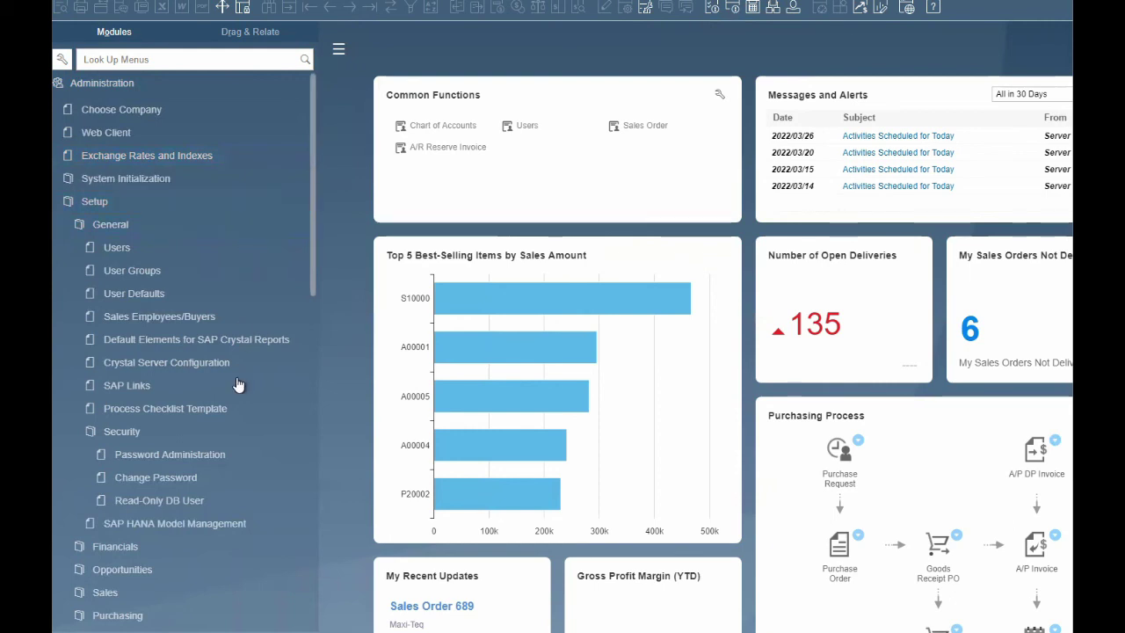
click(221, 475)
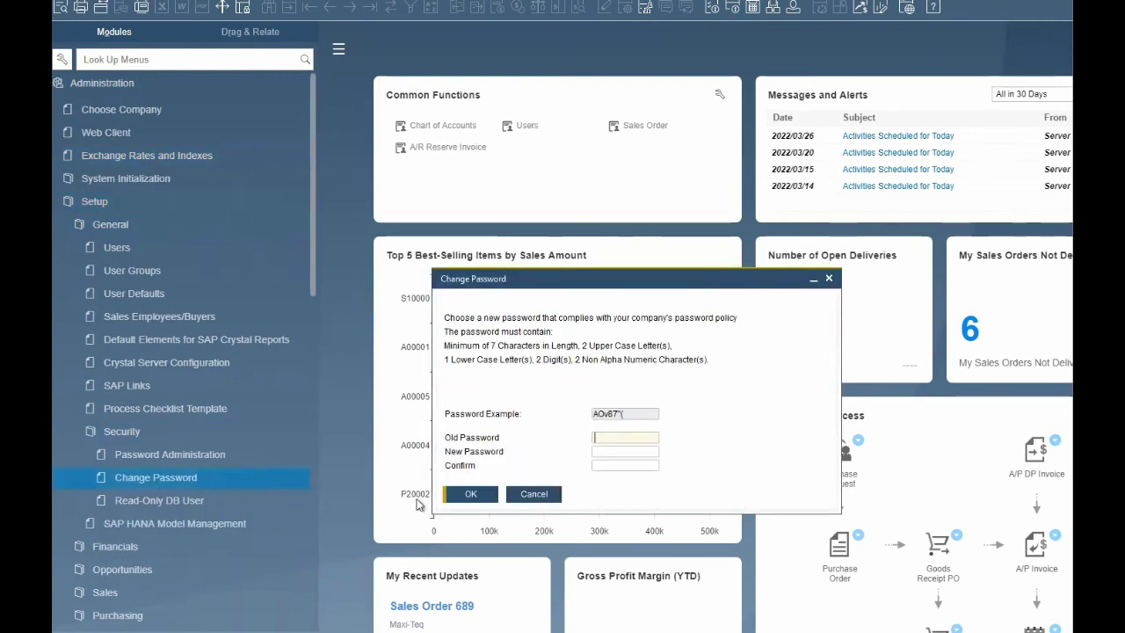